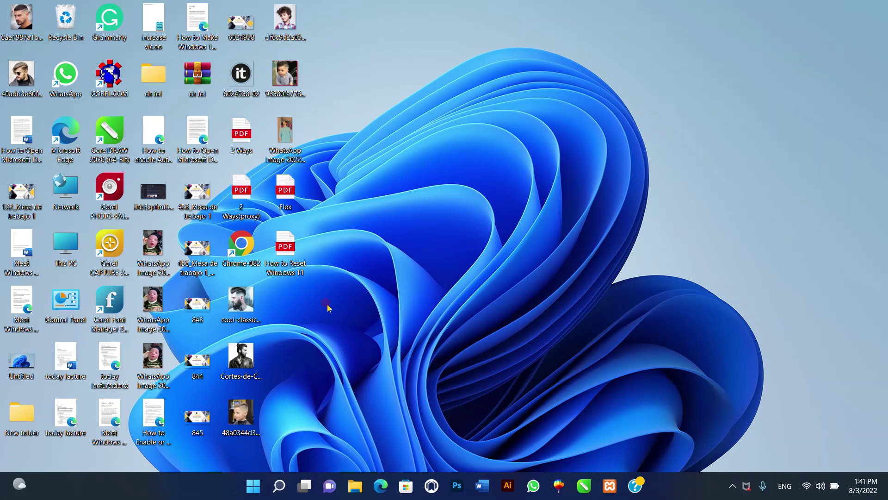
# Open the Start menu from the taskbar.
pyautogui.click(253, 486)
# Launch Settings, go to System > Recovery, and start Reset this PC.
pyautogui.click(306, 245)
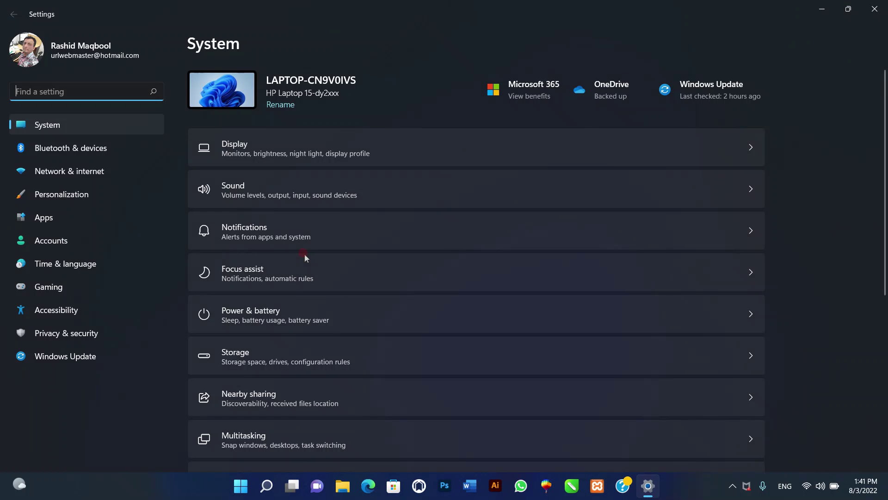
pyautogui.click(93, 123)
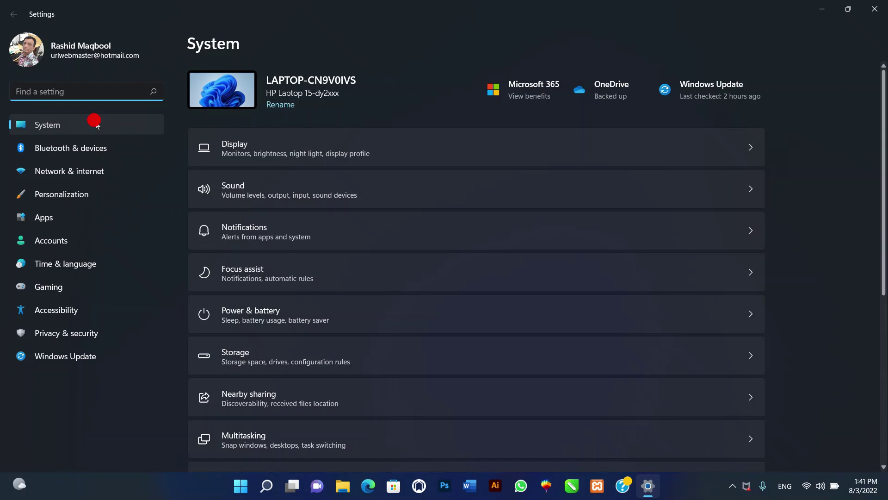
pyautogui.scroll(-4, 360, 281)
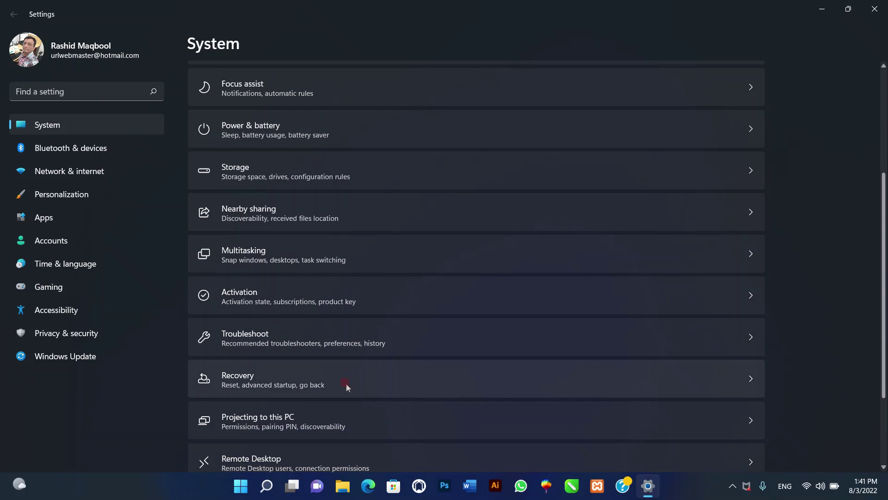
pyautogui.click(347, 384)
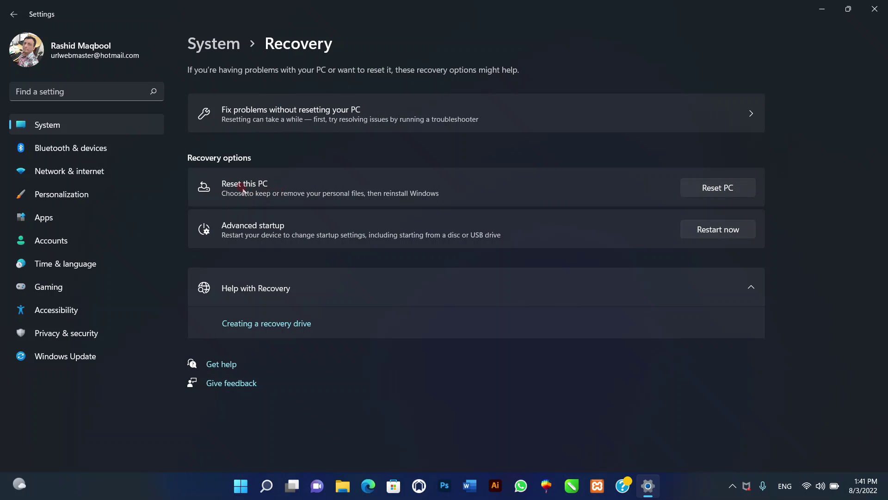
pyautogui.click(732, 198)
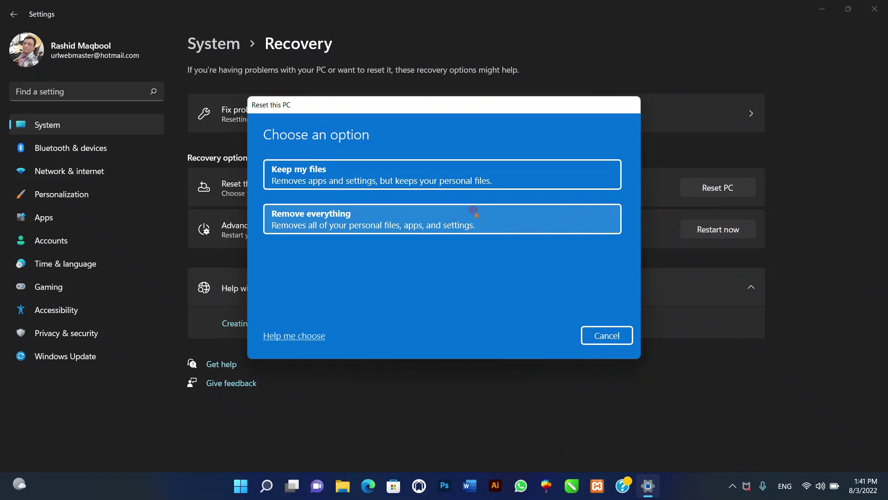
# Choose Keep my files, review the Restore preinstalled apps setting, then cancel the reset.
pyautogui.click(458, 180)
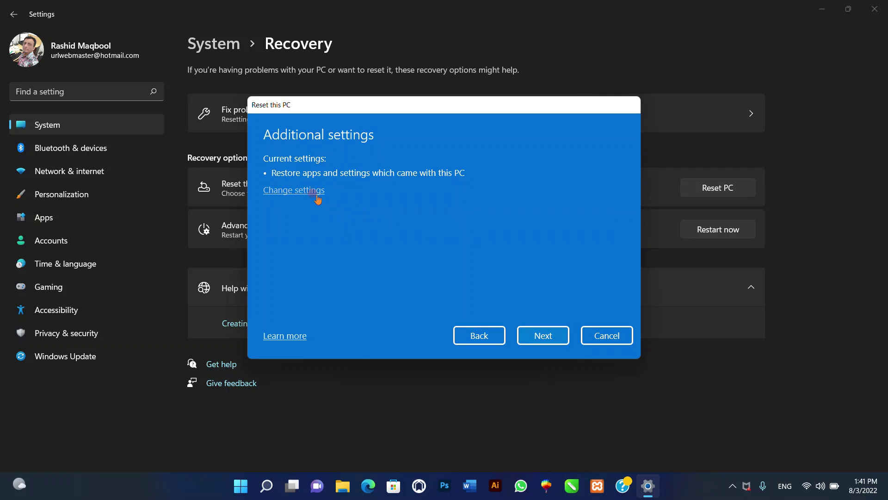
pyautogui.click(292, 193)
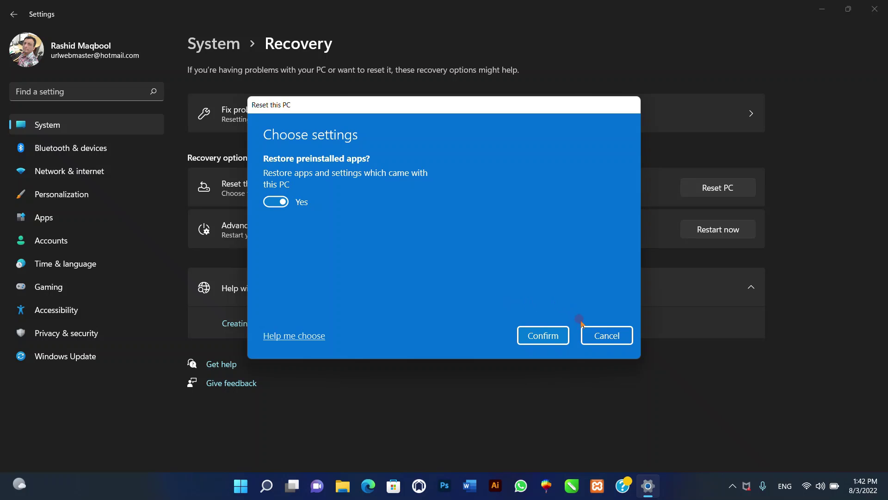
pyautogui.click(599, 339)
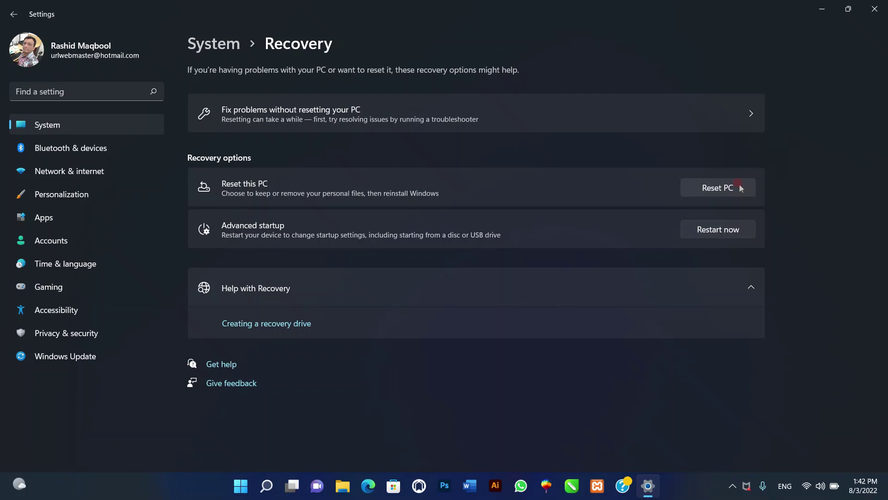
# Reopen Settings, resume the paused updates on Windows Update, then close Settings.
pyautogui.click(871, 15)
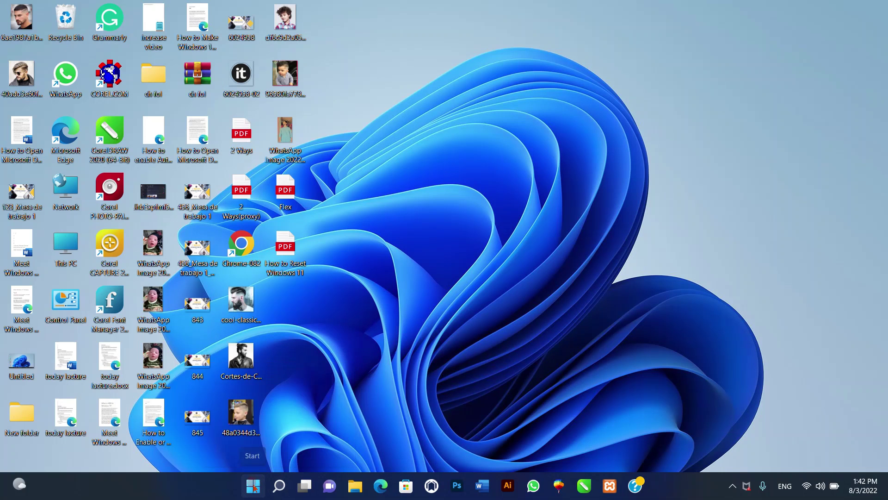
pyautogui.click(253, 490)
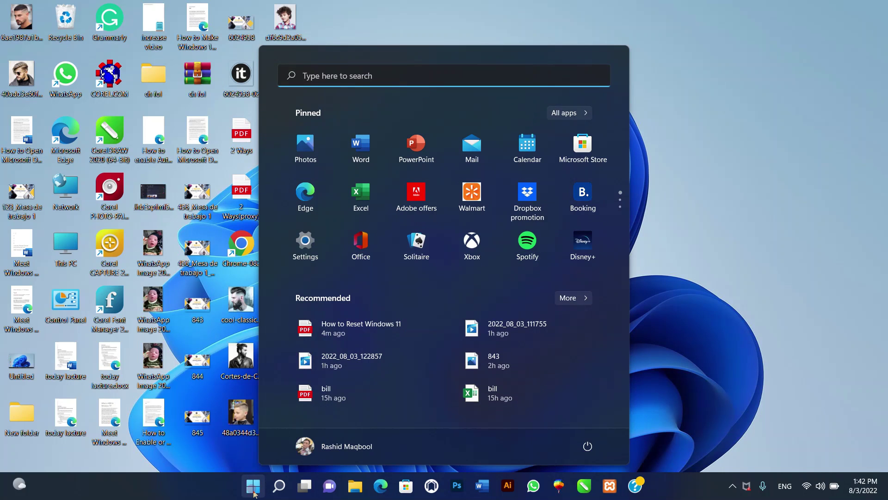
pyautogui.click(304, 245)
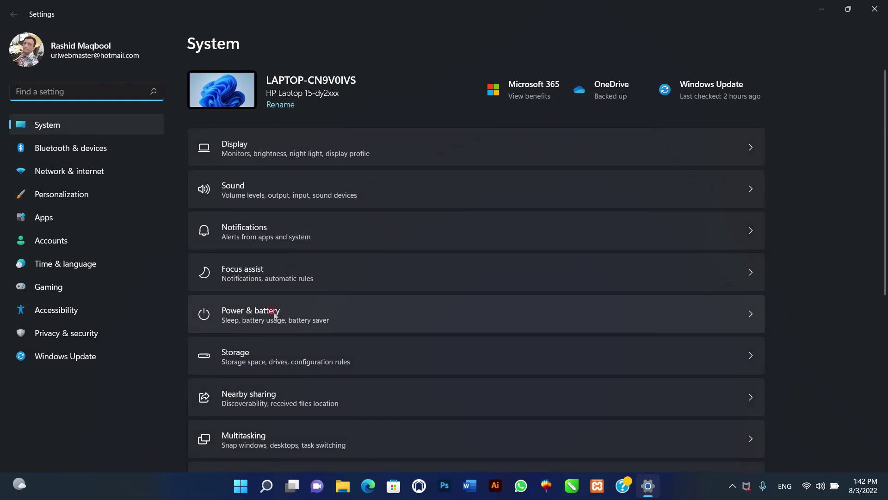
pyautogui.click(91, 356)
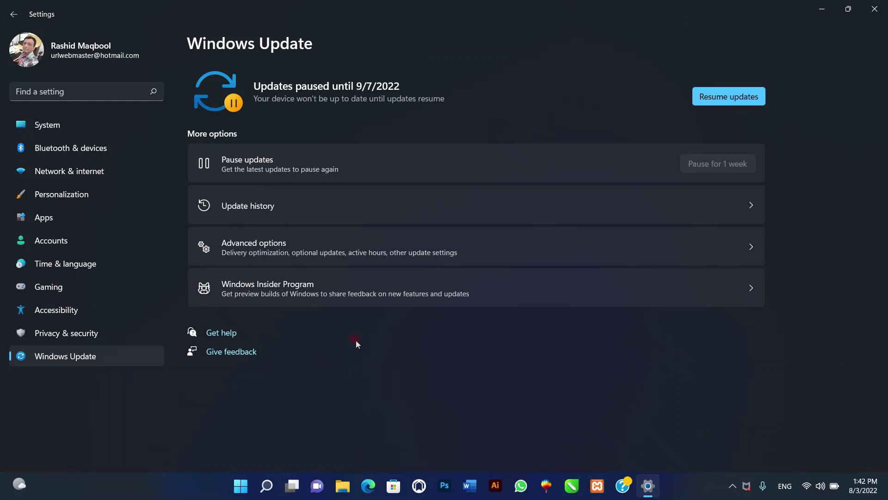
pyautogui.click(734, 93)
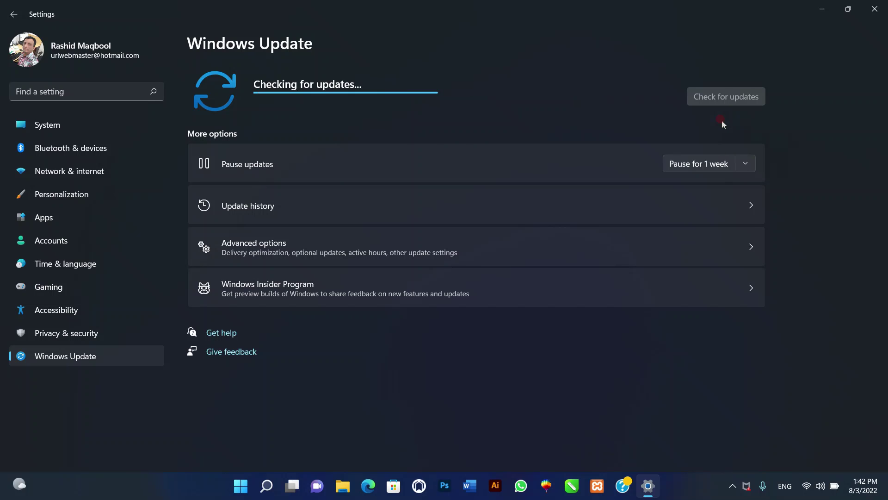
pyautogui.click(875, 9)
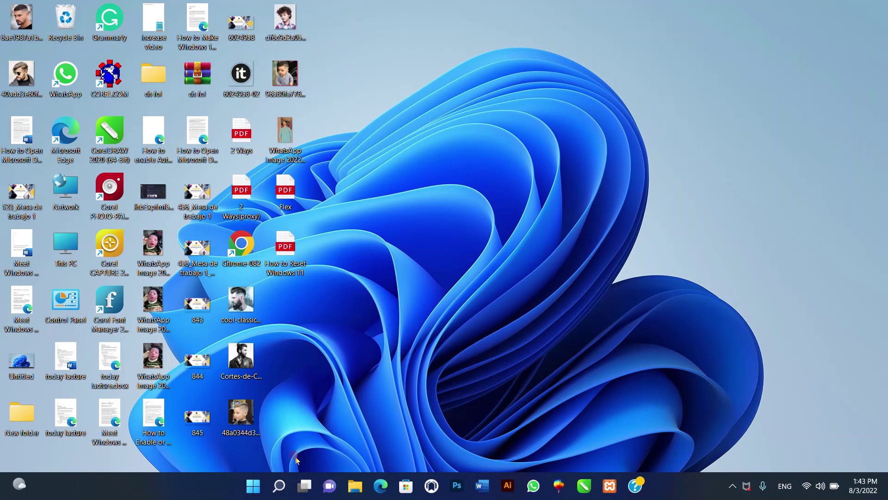
# Open Device Manager from Start search and maximize its window.
pyautogui.click(254, 486)
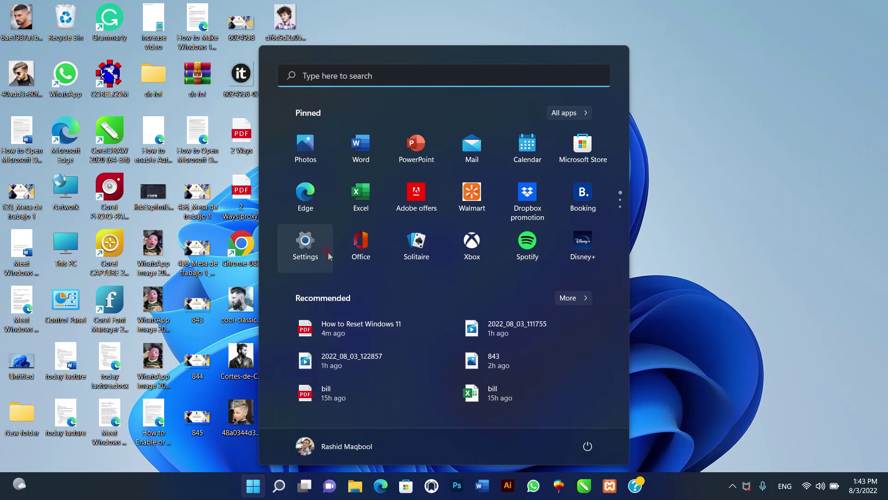
pyautogui.click(341, 77)
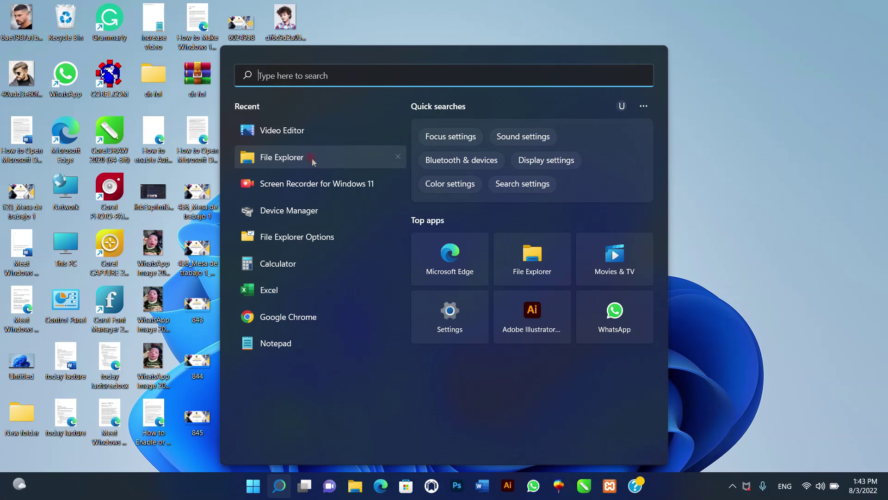
pyautogui.click(310, 211)
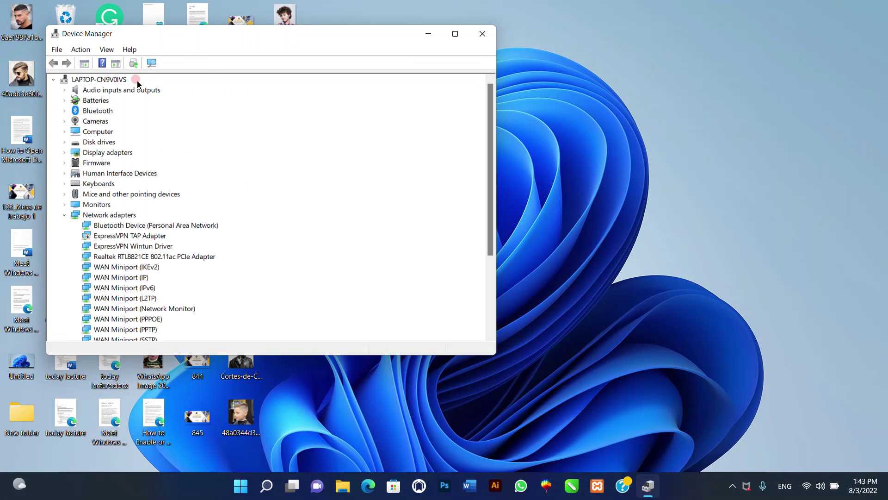
pyautogui.click(456, 33)
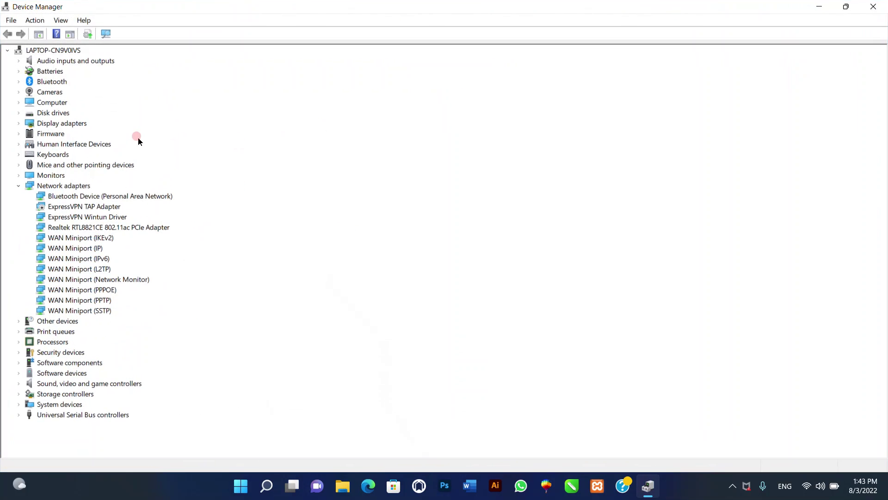
# Collapse Network adapters, scan for hardware changes, then launch HP Support Assistant.
pyautogui.click(14, 186)
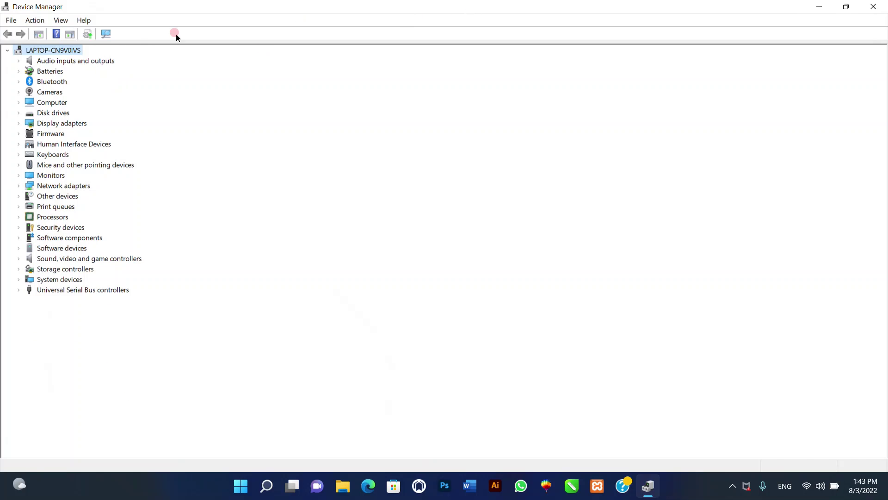
pyautogui.click(106, 33)
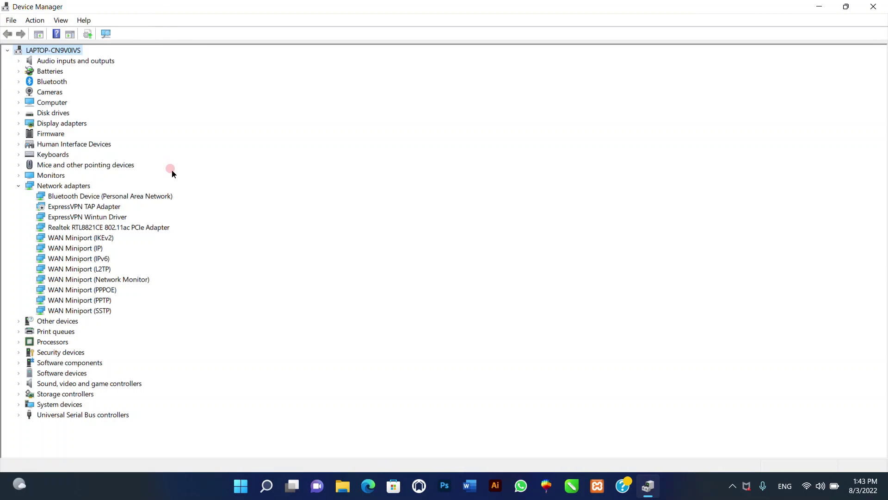
pyautogui.click(627, 492)
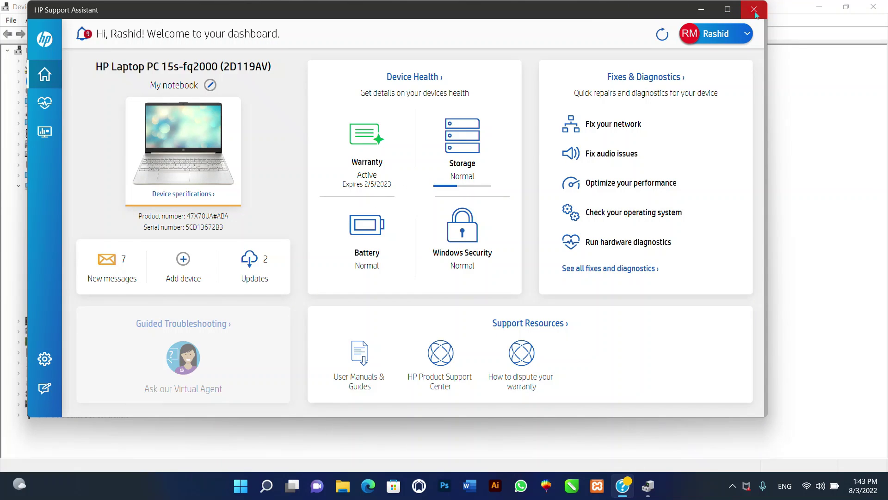
# Close HP Support Assistant and then Device Manager.
pyautogui.click(754, 11)
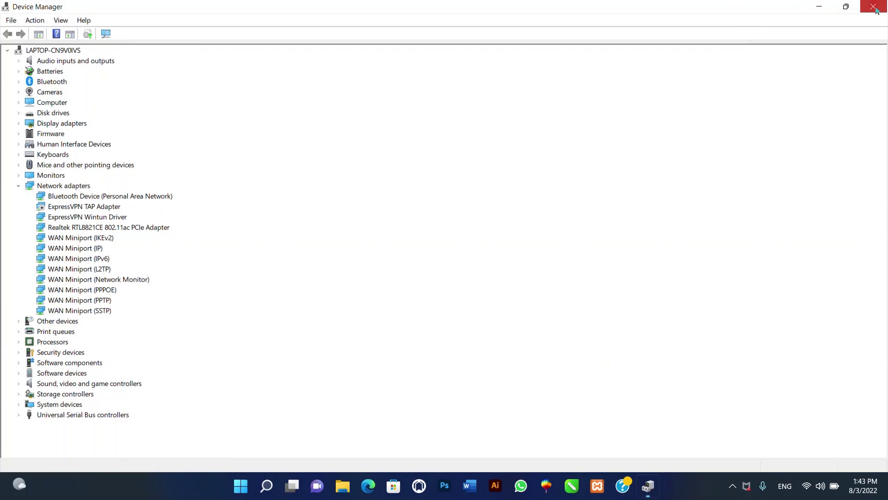
pyautogui.click(875, 9)
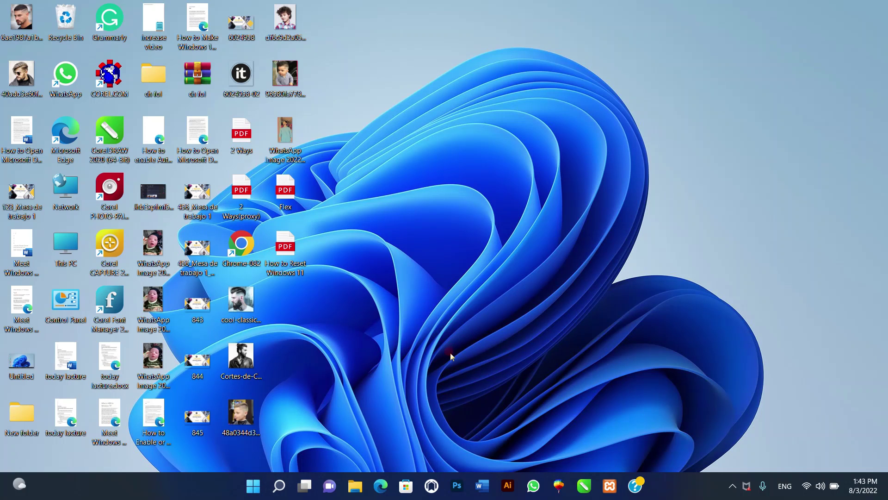
# Reopen Settings on System > Recovery and begin Reset this PC.
pyautogui.click(253, 484)
pyautogui.click(309, 250)
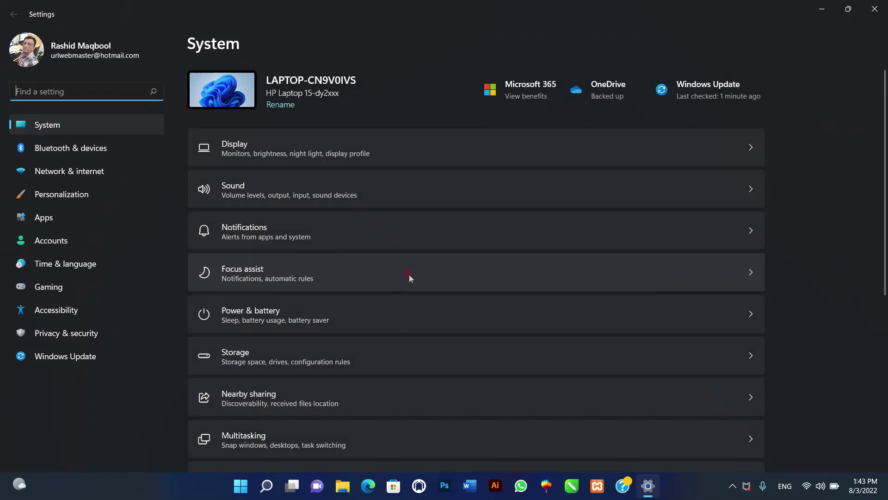
pyautogui.click(58, 124)
pyautogui.scroll(-1, 292, 213)
pyautogui.scroll(-3, 292, 213)
pyautogui.click(279, 445)
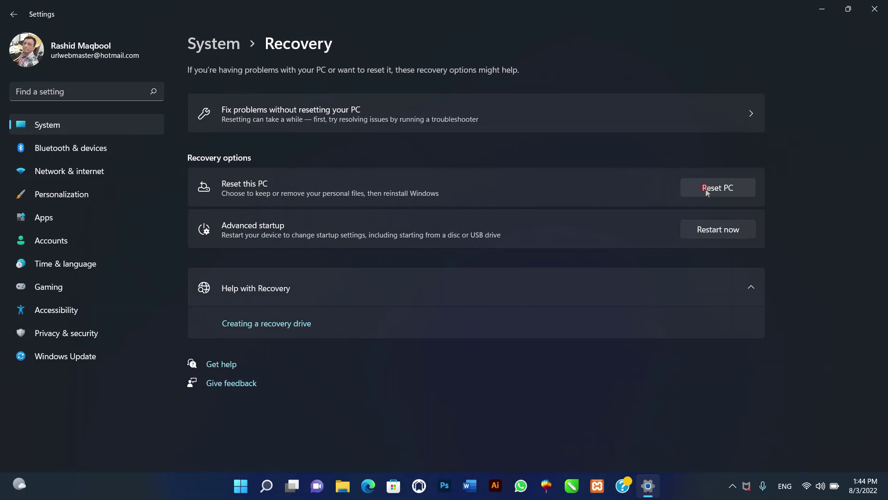
pyautogui.click(709, 185)
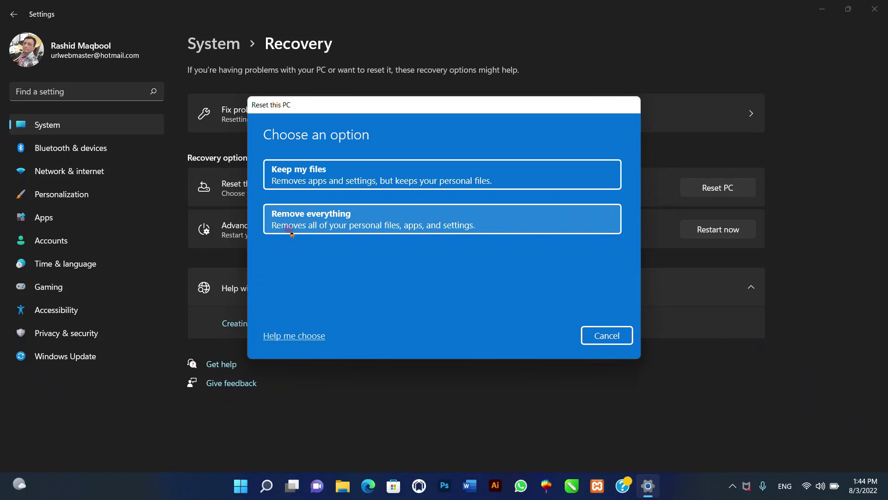
# Pick Remove everything, review its additional settings, cancel the reset, and close Settings.
pyautogui.click(345, 227)
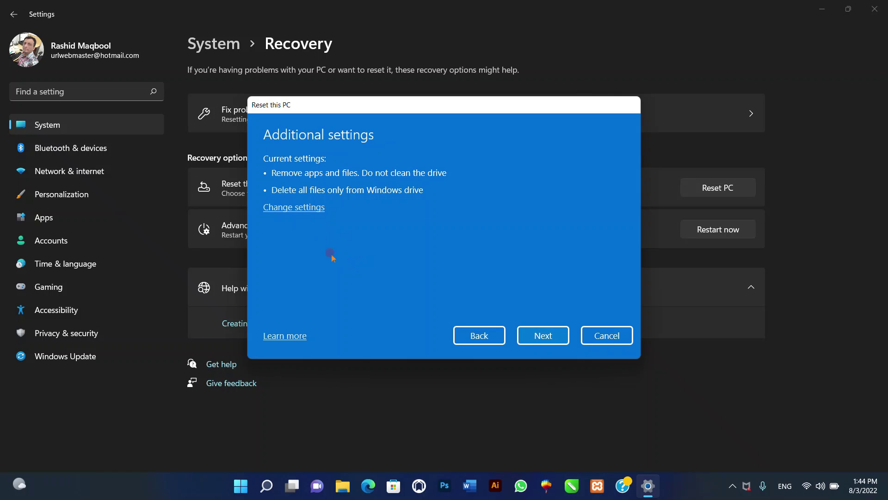
pyautogui.click(298, 209)
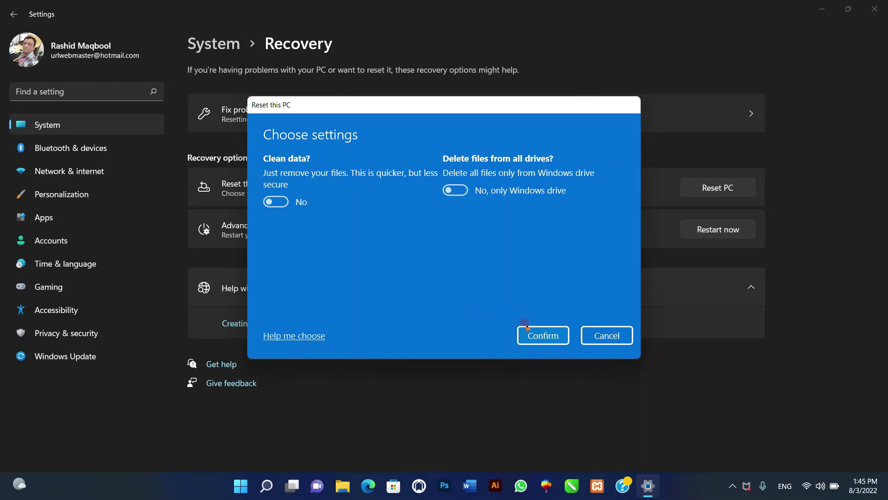
pyautogui.click(597, 340)
pyautogui.click(879, 17)
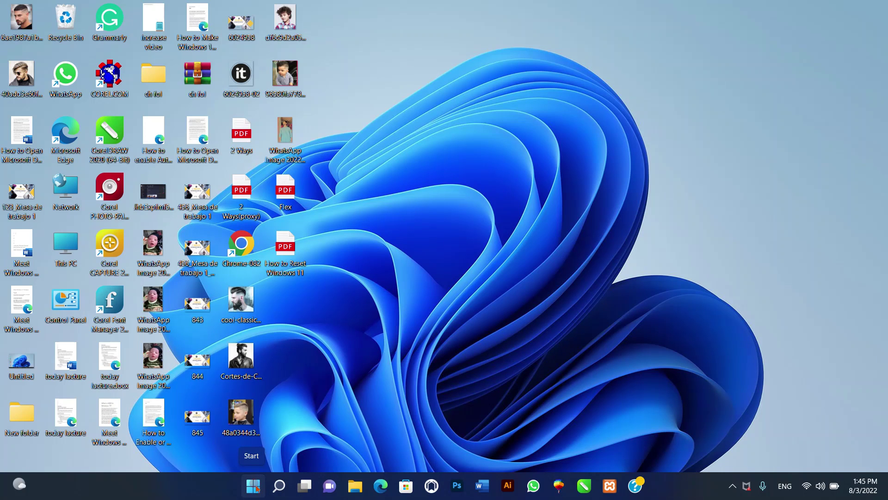
# Review Windows Update's list (KB5015814 downloading at 5%), then close Settings and reopen Start.
pyautogui.click(256, 488)
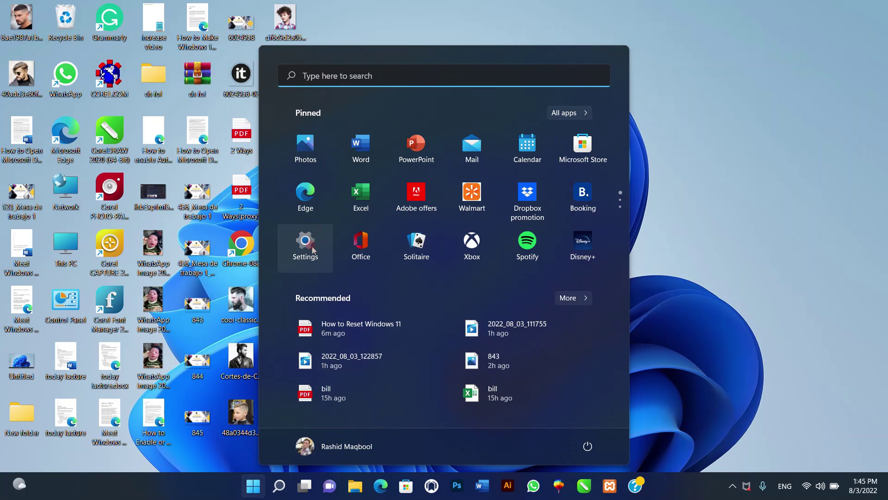
pyautogui.click(309, 250)
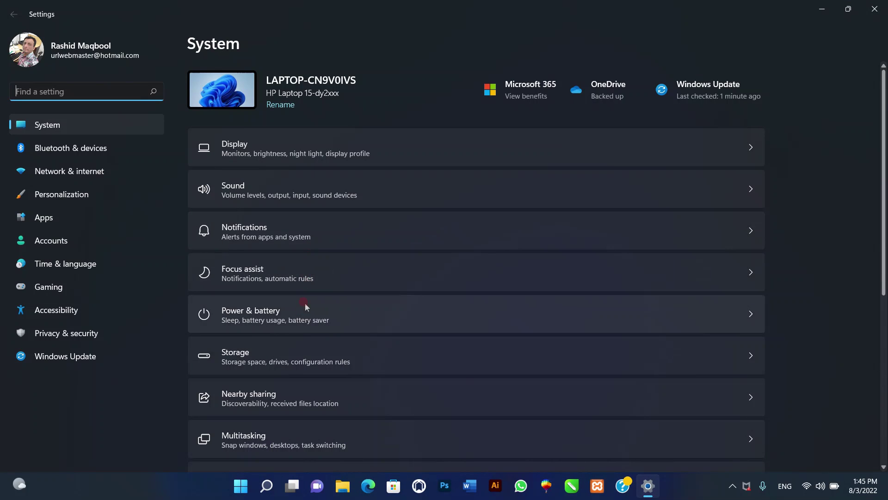
pyautogui.scroll(-5, 238, 355)
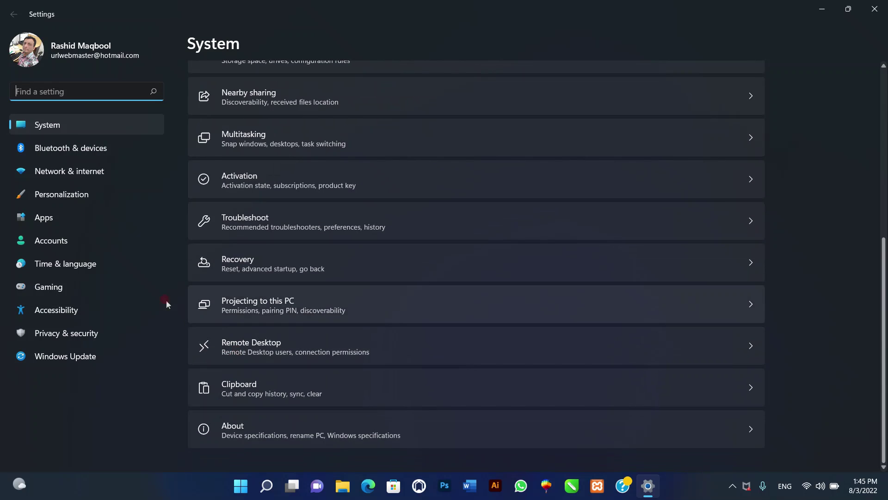
pyautogui.scroll(3, 242, 288)
pyautogui.click(69, 357)
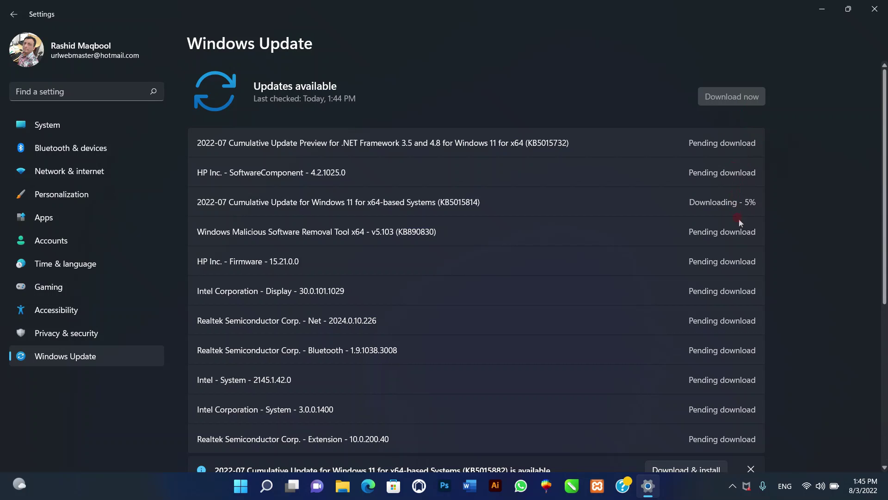
pyautogui.scroll(-2, 738, 246)
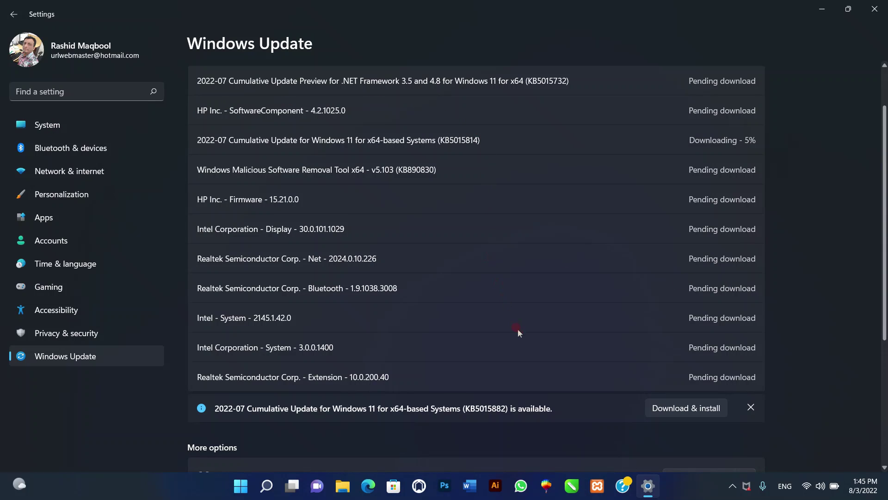
pyautogui.scroll(-2, 518, 329)
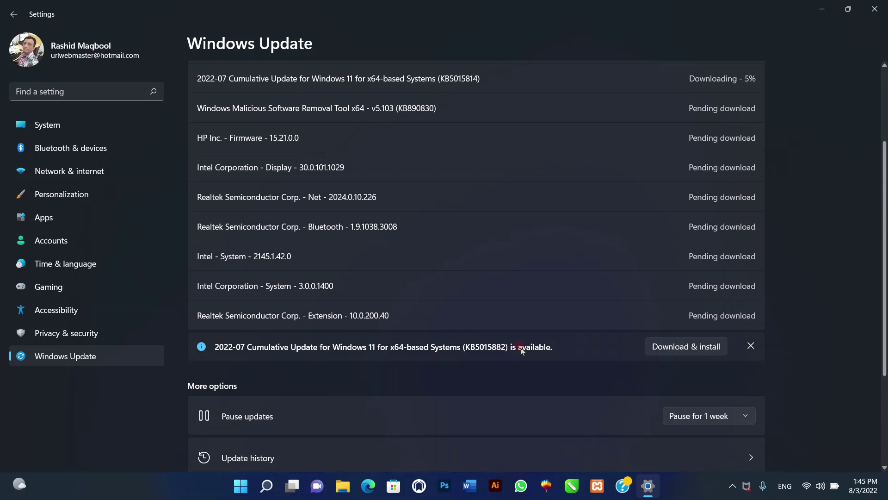
pyautogui.click(875, 8)
pyautogui.click(250, 485)
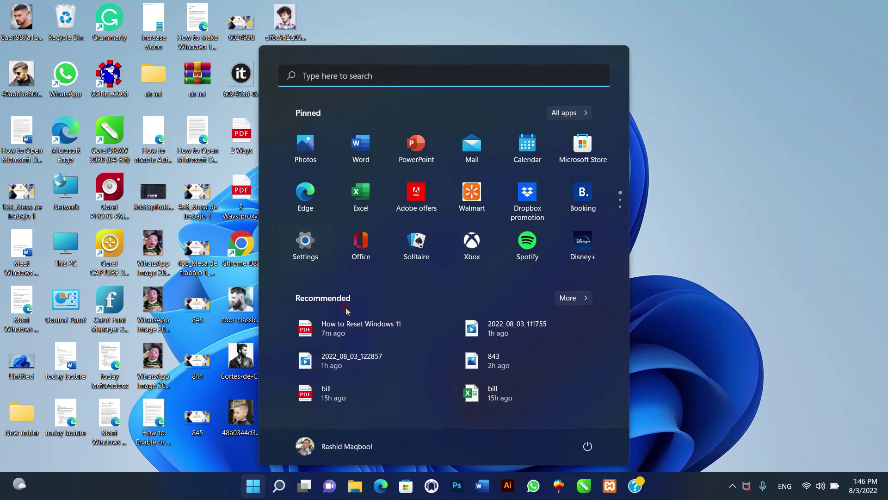
# Open Device Manager via search, rescan hardware, collapse Network adapters, and launch HP Support Assistant.
pyautogui.click(338, 74)
pyautogui.click(329, 212)
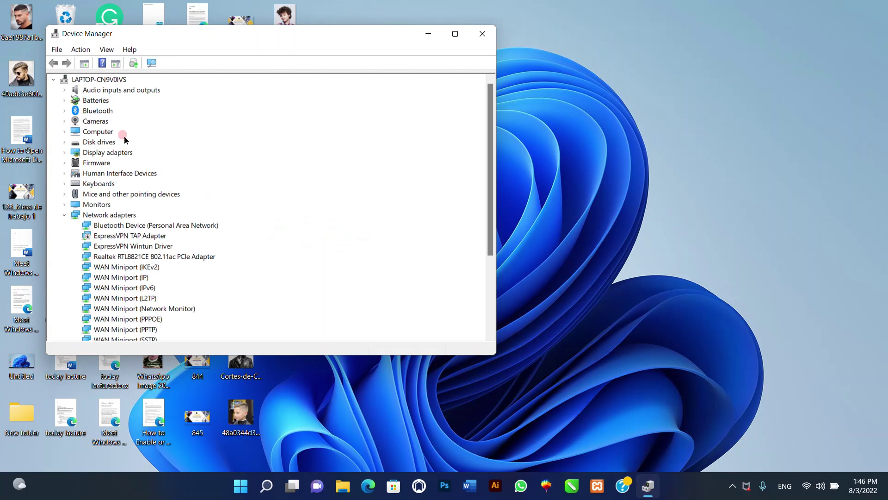
pyautogui.click(64, 215)
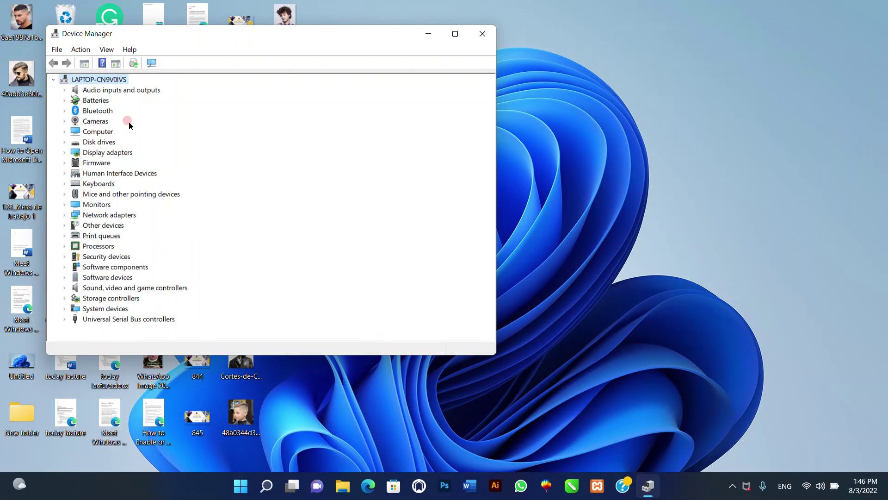
pyautogui.click(146, 68)
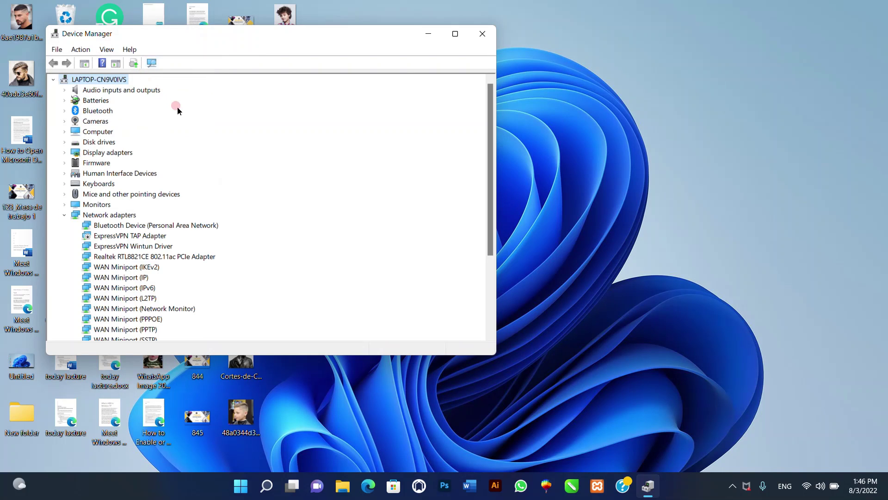
pyautogui.click(64, 215)
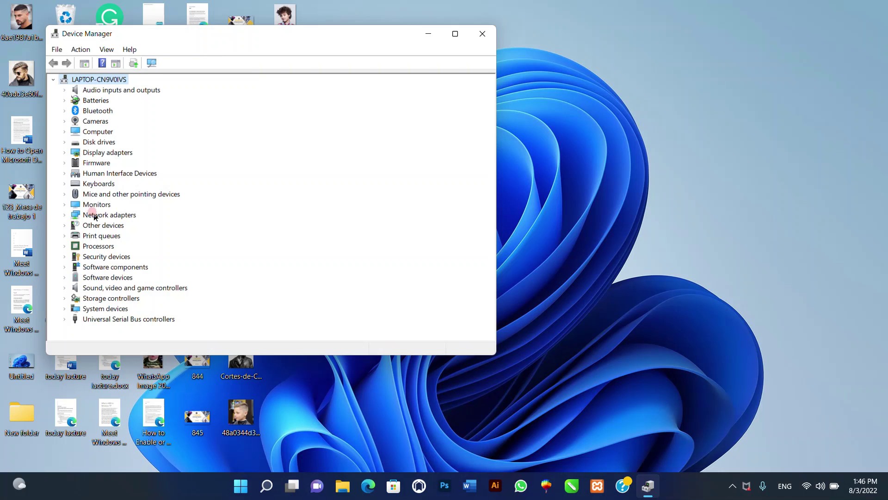
pyautogui.click(624, 487)
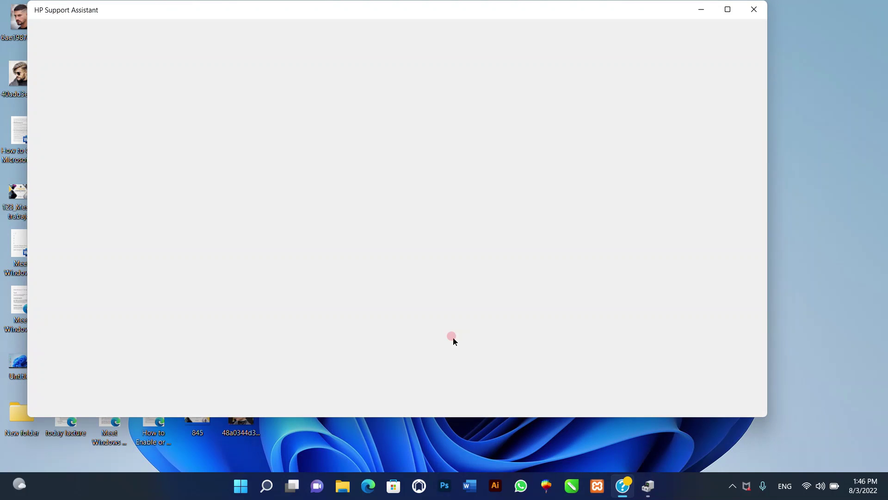